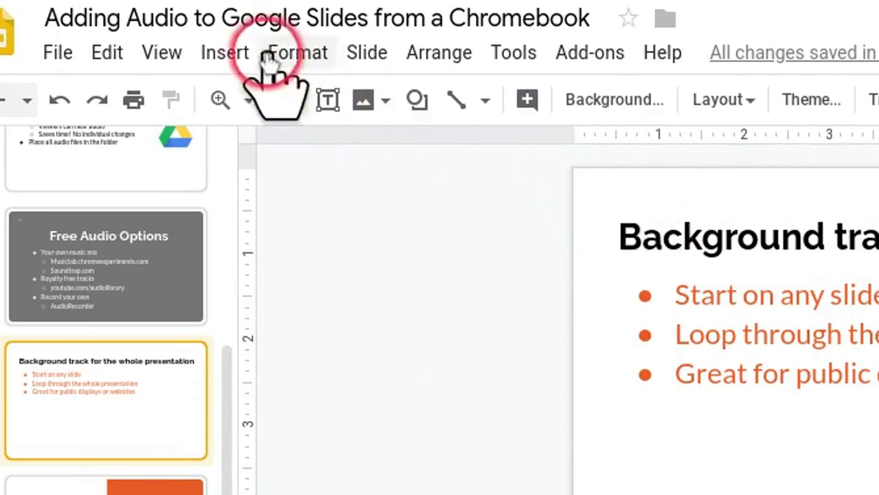
Insert the Away.mp3 track from the recent audio files onto slide 5.
{"action": "left_click", "coordinate": [227, 53]}
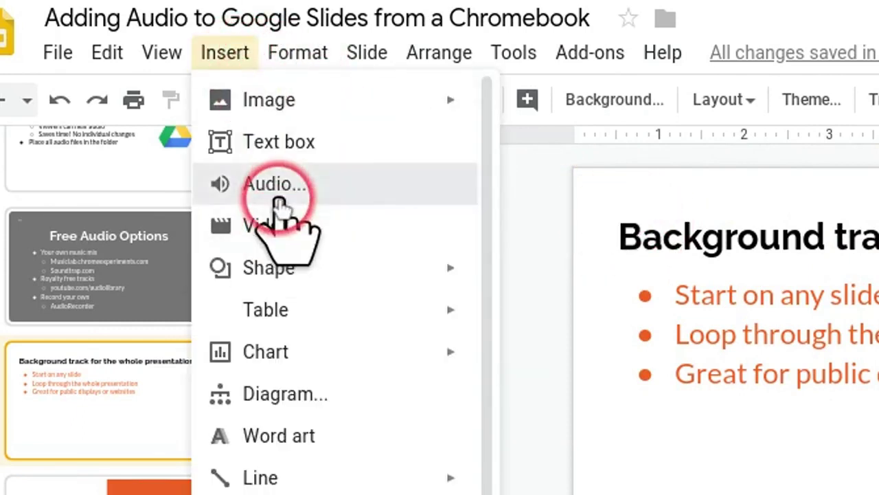
{"action": "left_click", "coordinate": [275, 186]}
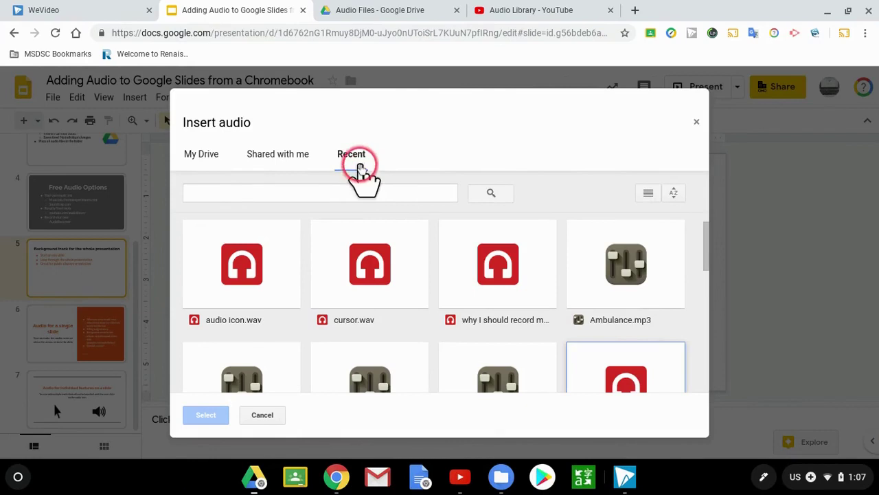
{"action": "left_click", "coordinate": [357, 159]}
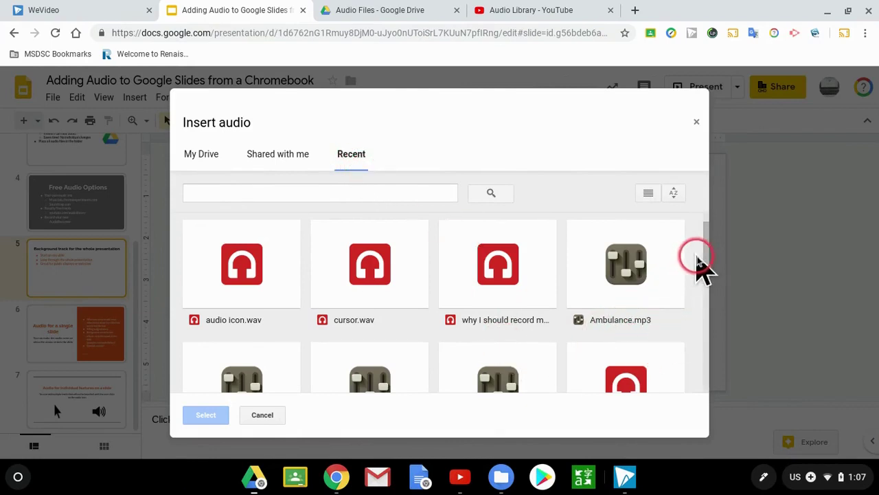
{"action": "scroll", "coordinate": [707, 271], "scroll_direction": "down", "scroll_amount": 1}
{"action": "left_click_drag", "start_coordinate": [707, 275], "coordinate": [707, 302]}
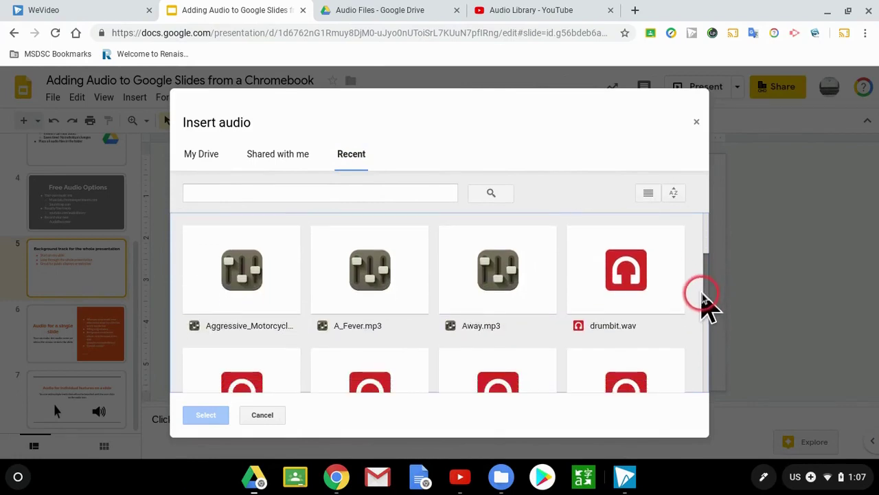
{"action": "left_click", "coordinate": [511, 284]}
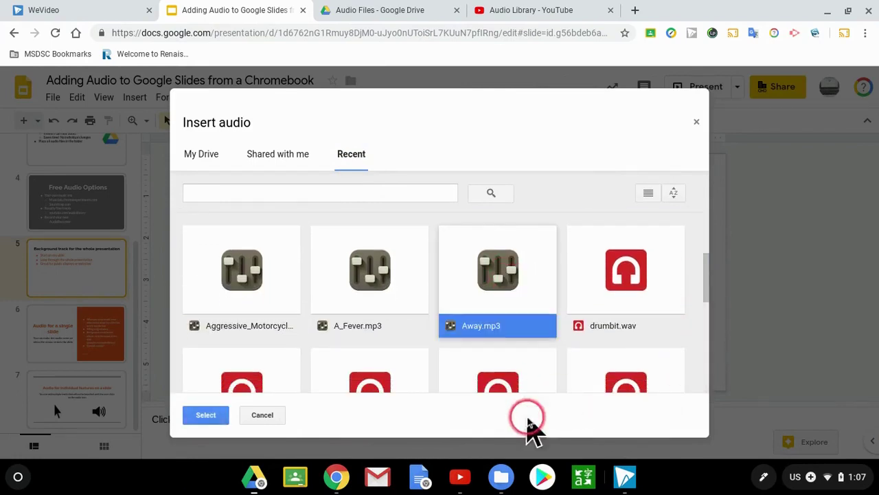
{"action": "left_click", "coordinate": [223, 417]}
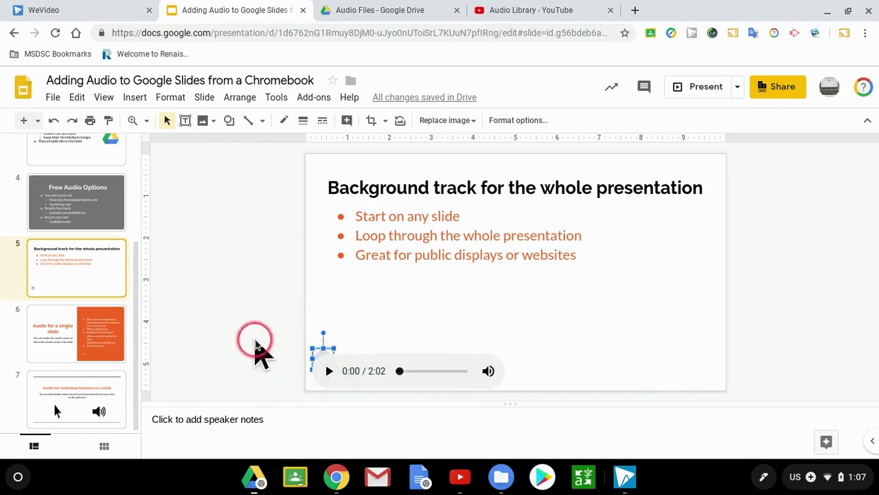
Preview the 2:02 track briefly, pausing it at 0:01.
{"action": "left_click", "coordinate": [295, 330]}
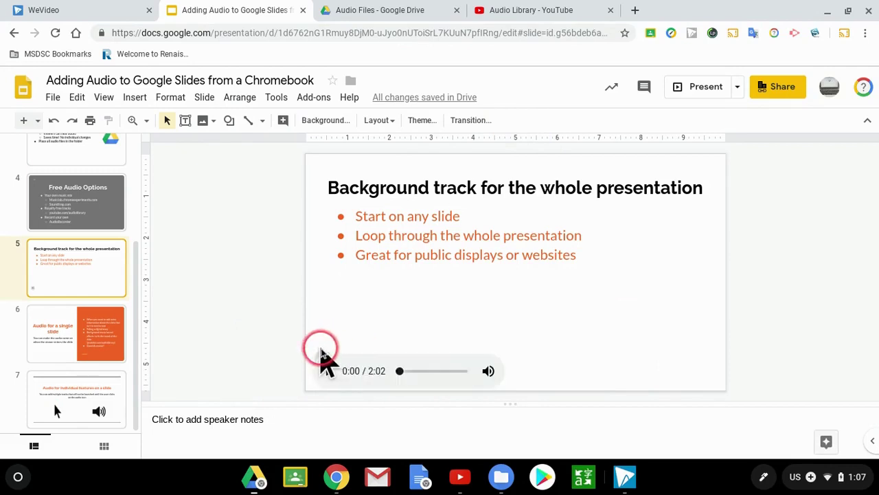
{"action": "left_click", "coordinate": [324, 357]}
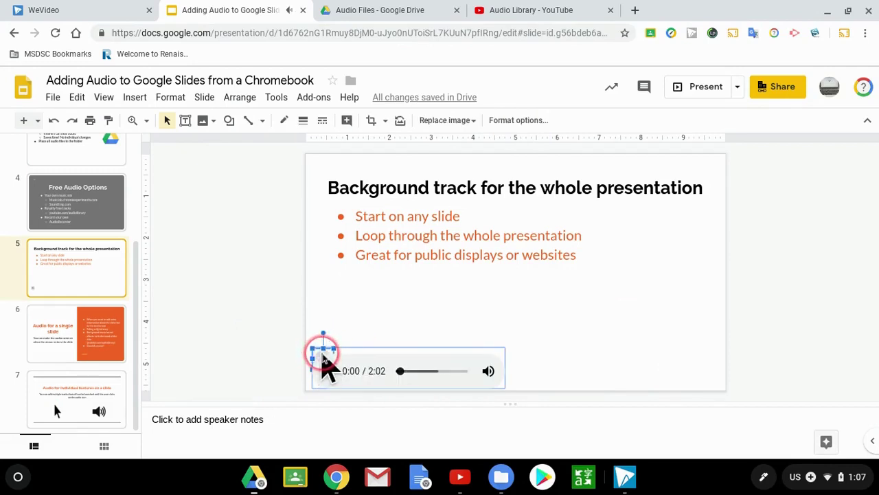
{"action": "left_click", "coordinate": [323, 371]}
{"action": "left_click", "coordinate": [320, 357]}
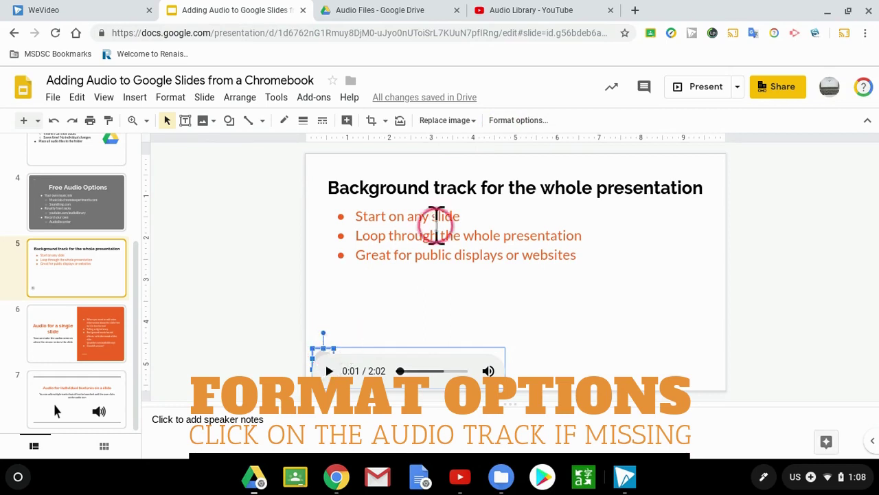
Set slide 5's audio to autoplay, loop, hide its icon and continue across slides, then go to slide 4.
{"action": "left_click", "coordinate": [507, 120]}
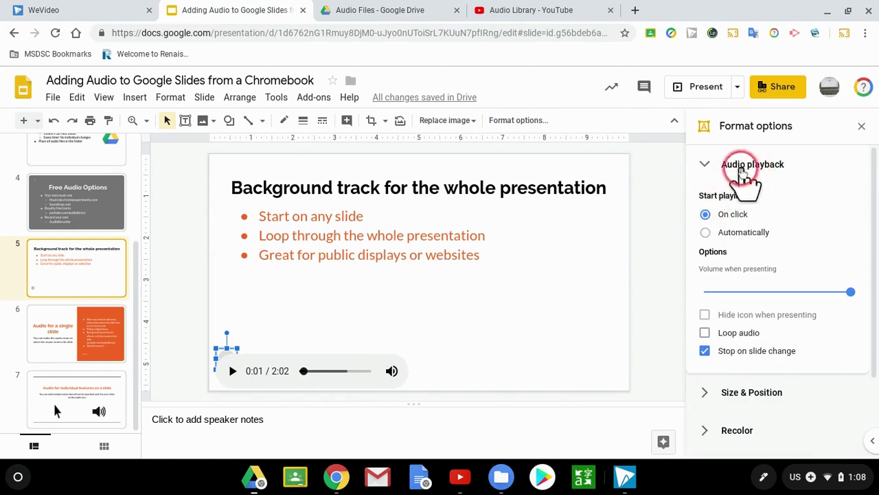
{"action": "left_click", "coordinate": [705, 165]}
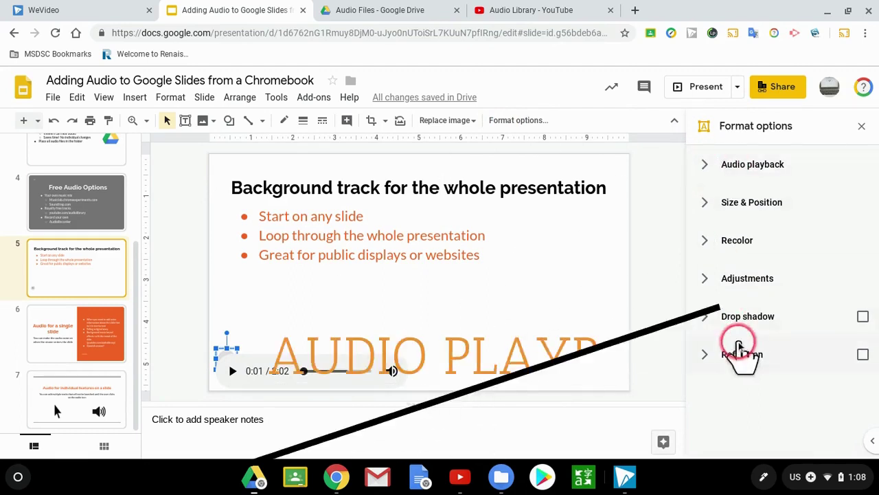
{"action": "left_click", "coordinate": [700, 156]}
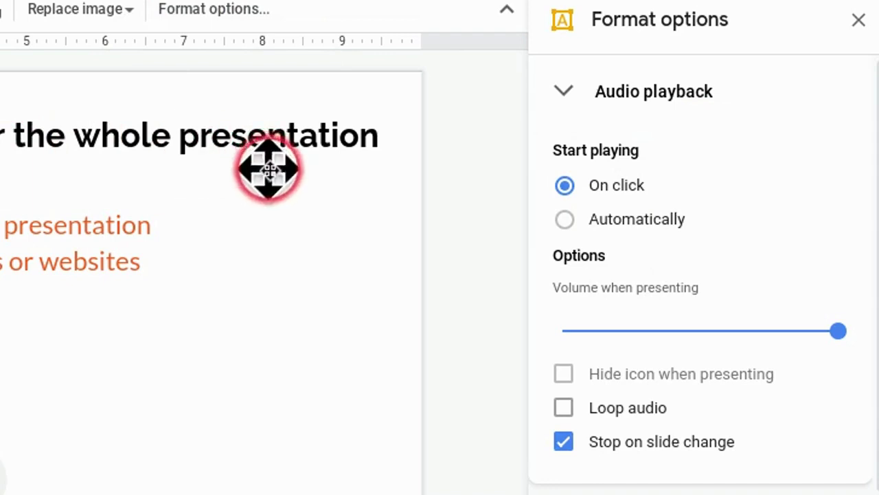
{"action": "left_click", "coordinate": [566, 218]}
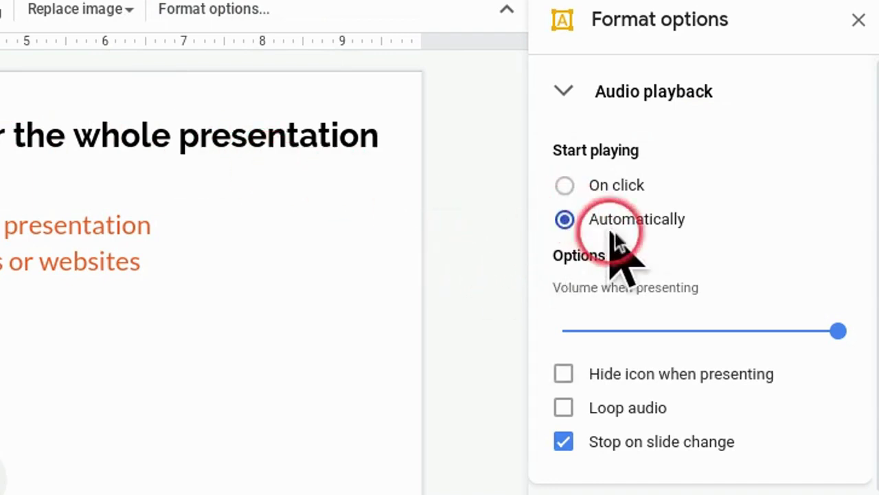
{"action": "left_click", "coordinate": [564, 373]}
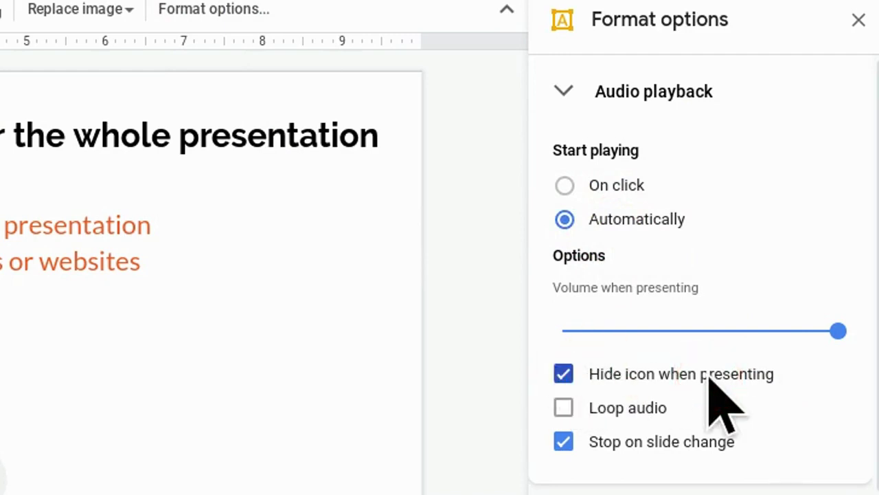
{"action": "left_click", "coordinate": [646, 405]}
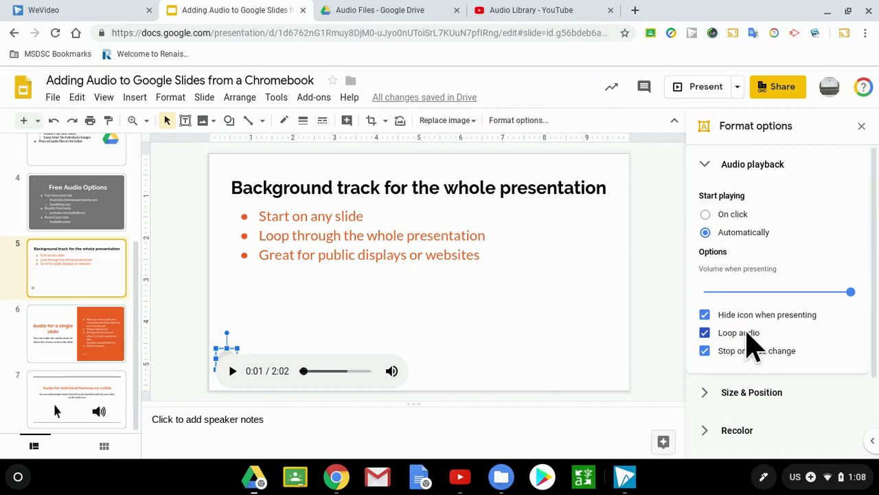
{"action": "left_click", "coordinate": [794, 340]}
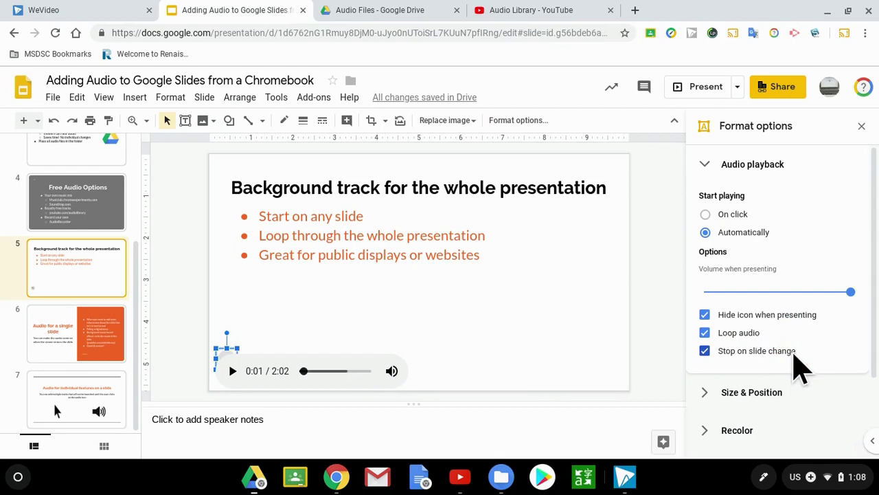
{"action": "left_click", "coordinate": [705, 350]}
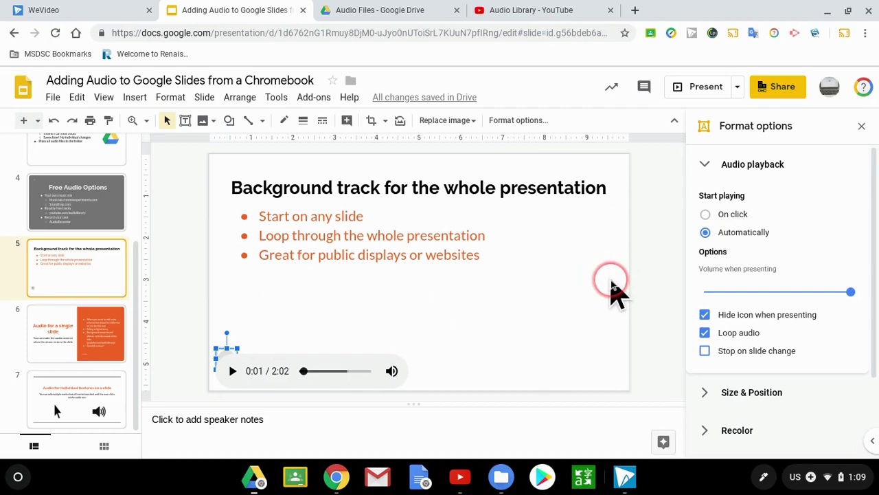
{"action": "left_click", "coordinate": [94, 213]}
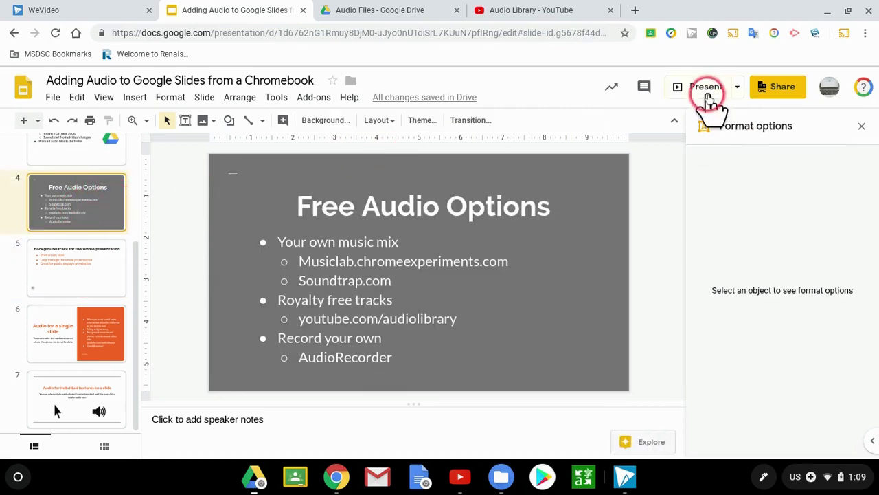
Present from slide 4 onward to hear the background track, then exit the slideshow.
{"action": "left_click", "coordinate": [708, 89]}
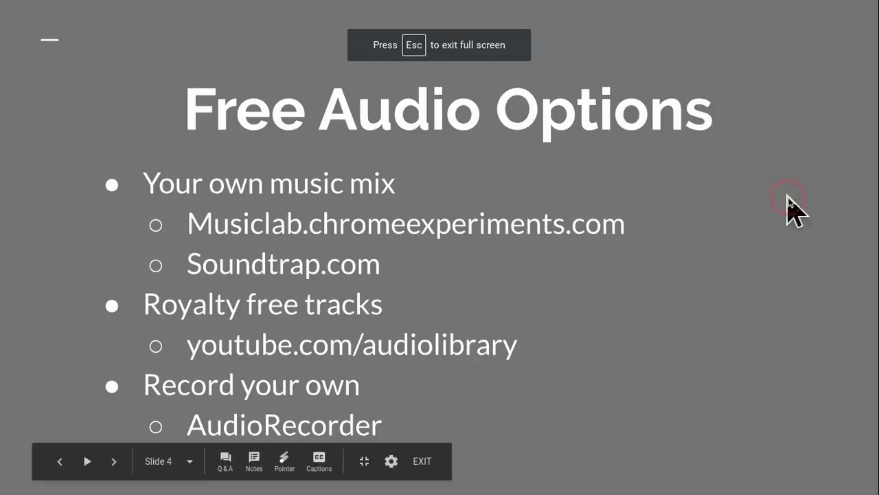
{"action": "left_click", "coordinate": [750, 346]}
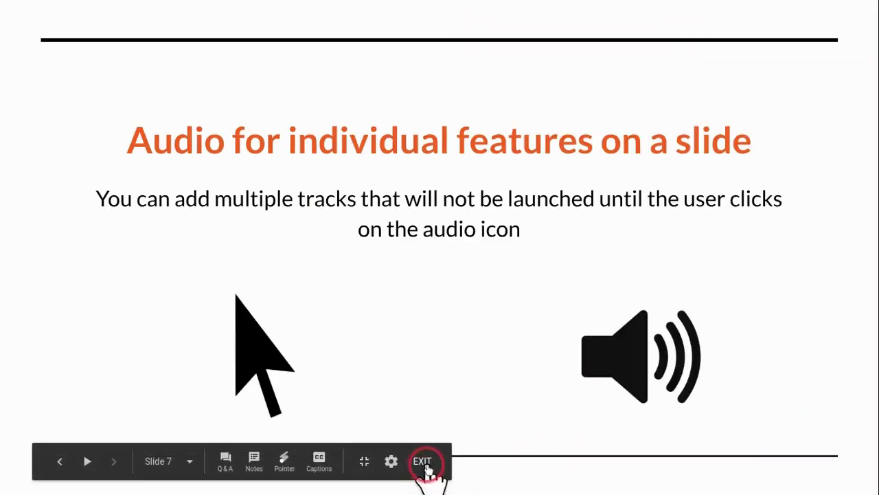
{"action": "key", "text": "Escape"}
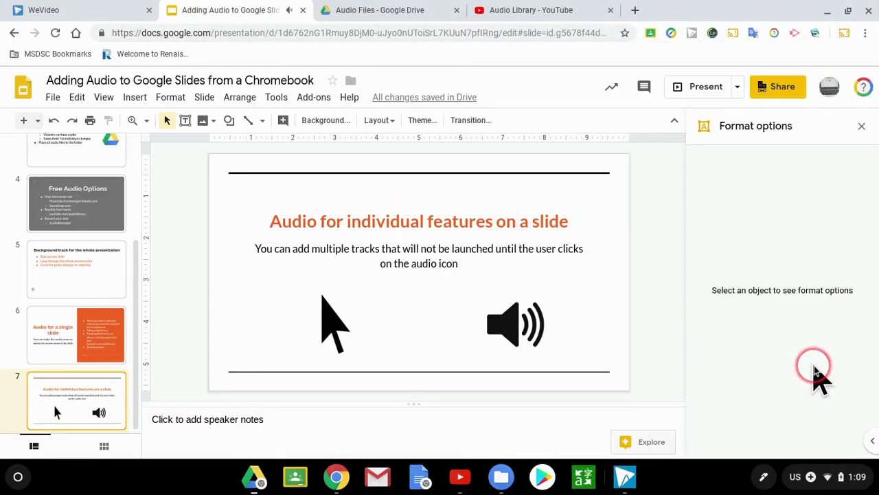
Move via slide 5 to slide 6, 'Audio for a single slide', and briefly present it.
{"action": "left_click", "coordinate": [121, 285]}
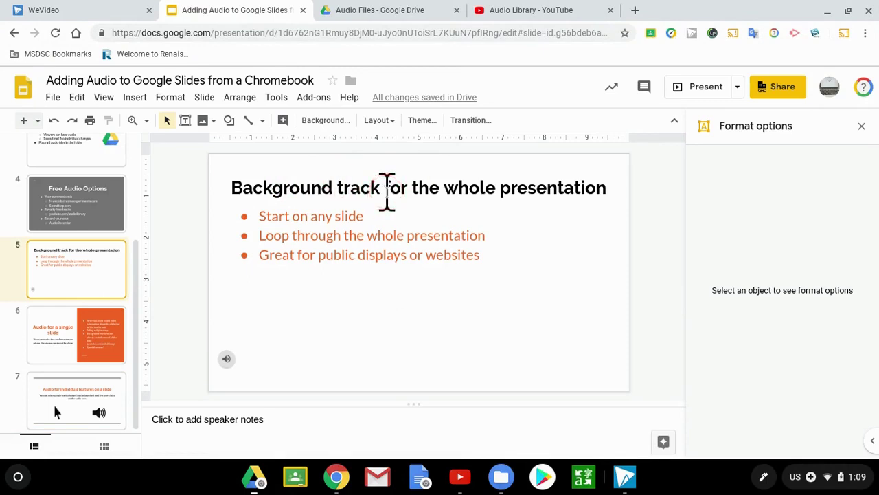
{"action": "left_click", "coordinate": [62, 349]}
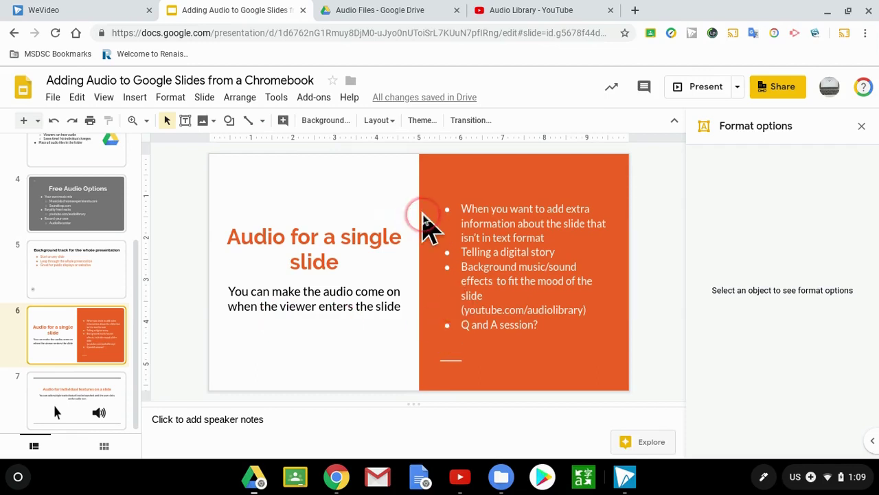
{"action": "left_click", "coordinate": [685, 86]}
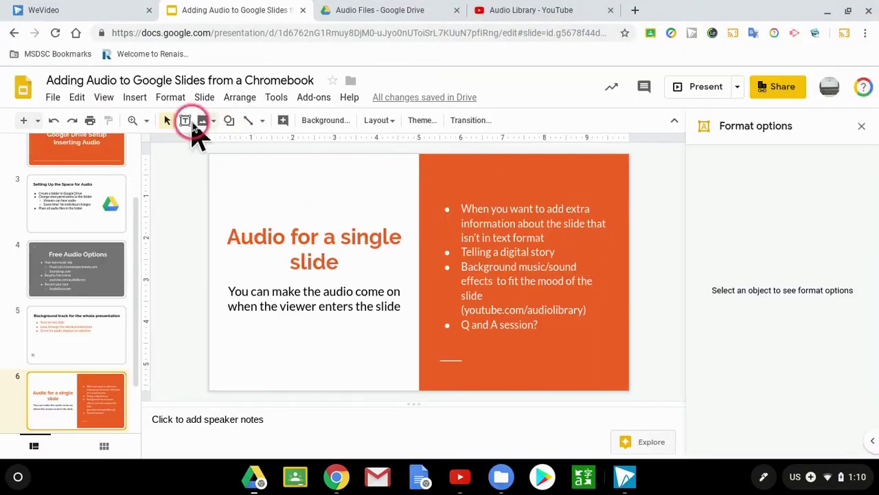
Insert an audio recording onto slide 6.
{"action": "left_click", "coordinate": [136, 100]}
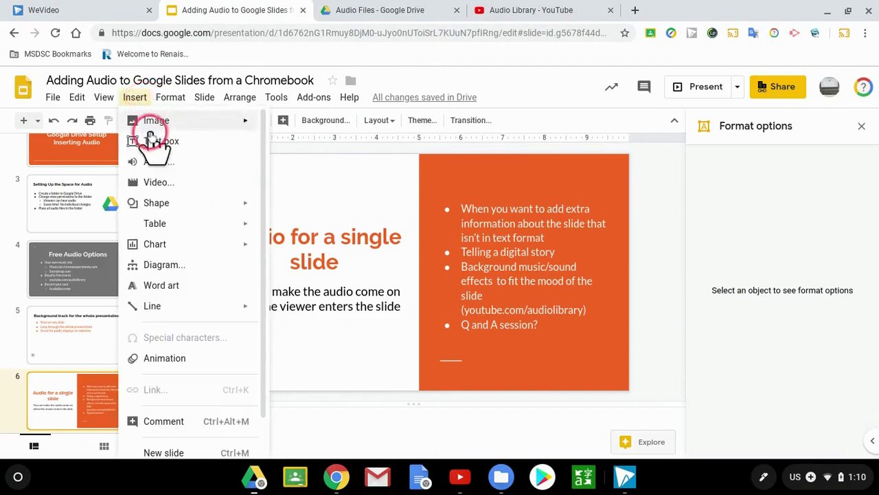
{"action": "left_click", "coordinate": [150, 162]}
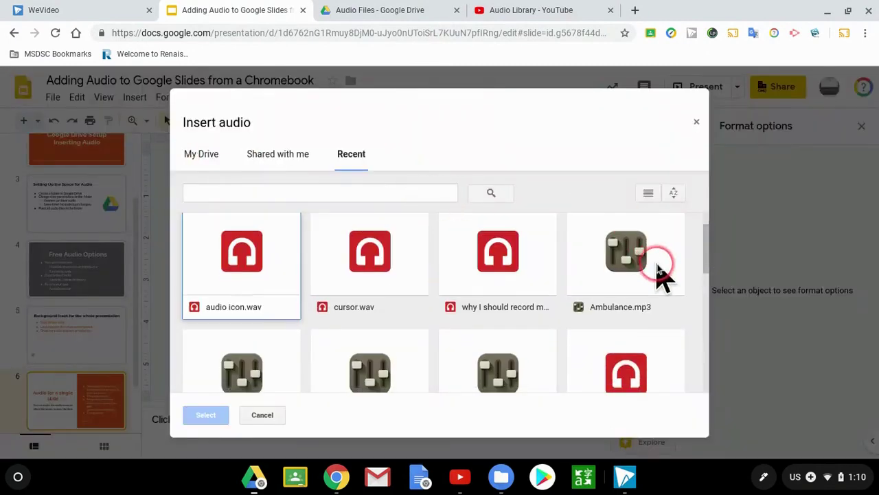
{"action": "scroll", "coordinate": [663, 267], "scroll_direction": "down", "scroll_amount": 2}
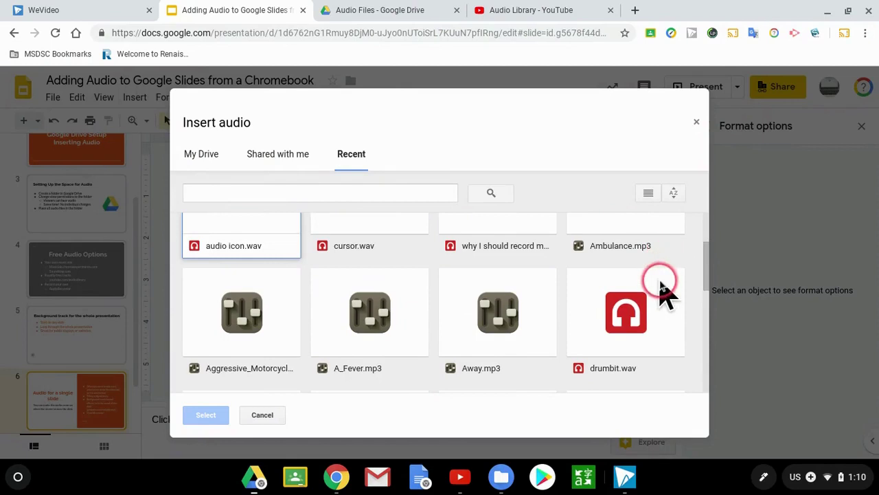
{"action": "scroll", "coordinate": [663, 275], "scroll_direction": "up", "scroll_amount": 2}
{"action": "left_click", "coordinate": [522, 261]}
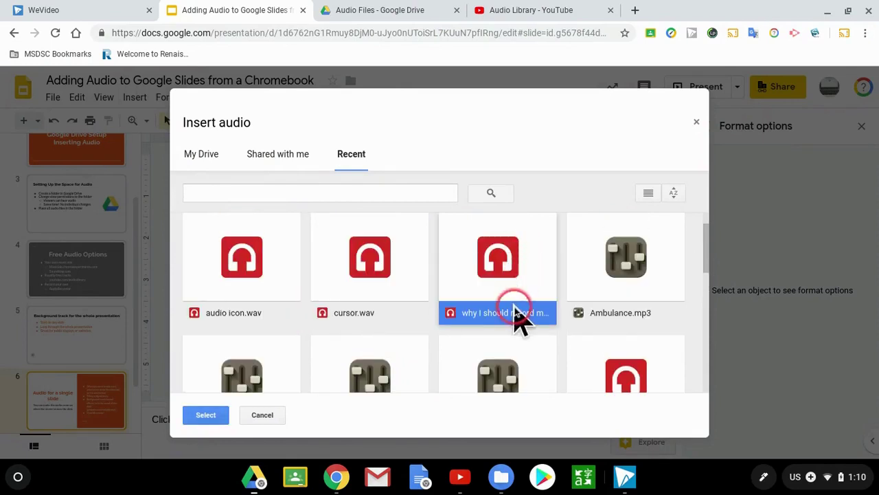
{"action": "left_click", "coordinate": [206, 415]}
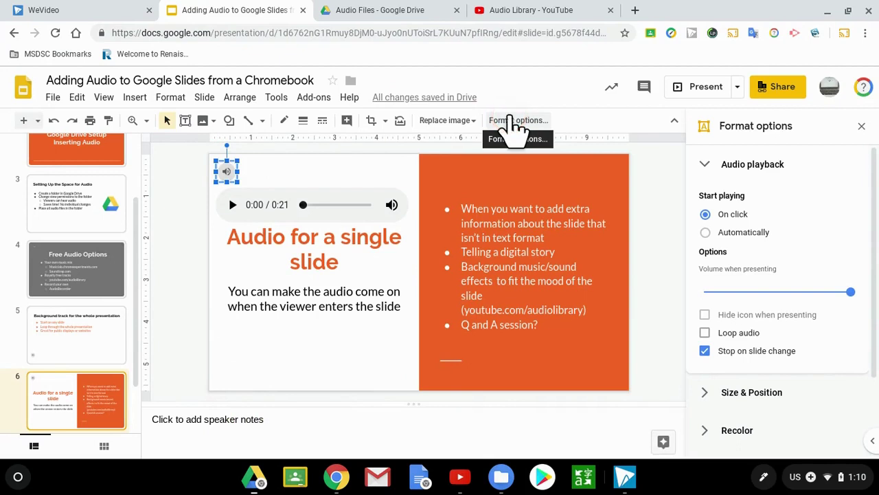
Make slide 6's audio start automatically with its icon hidden, then present the slide.
{"action": "left_click", "coordinate": [174, 195]}
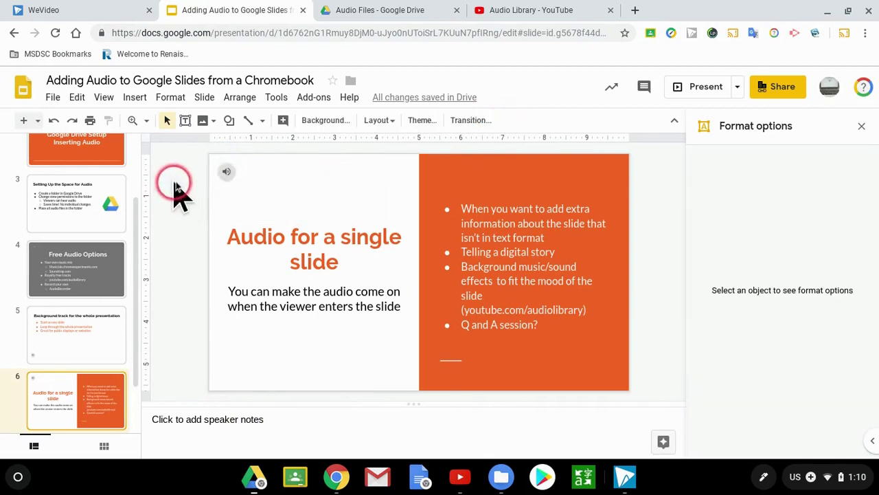
{"action": "left_click", "coordinate": [224, 165]}
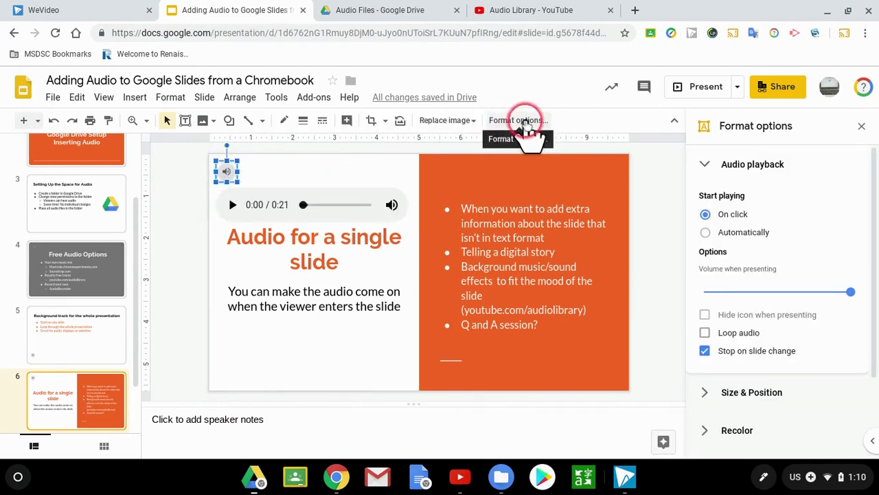
{"action": "left_click", "coordinate": [708, 151]}
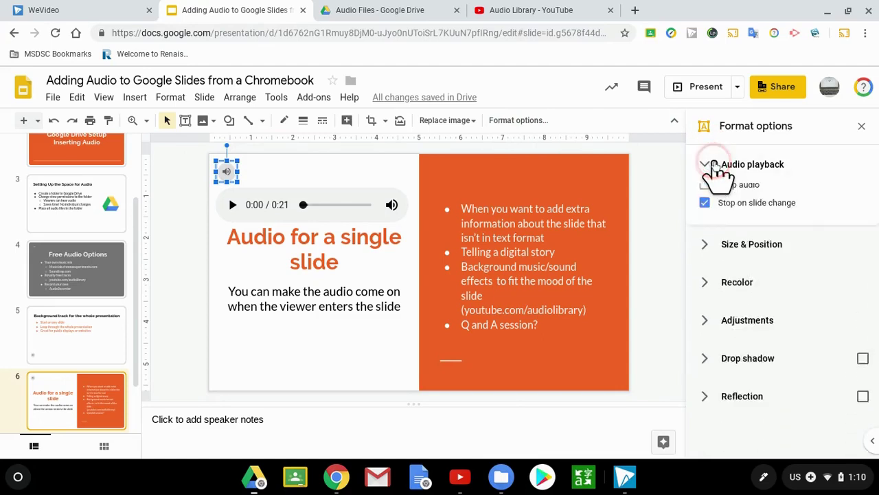
{"action": "left_click", "coordinate": [795, 204]}
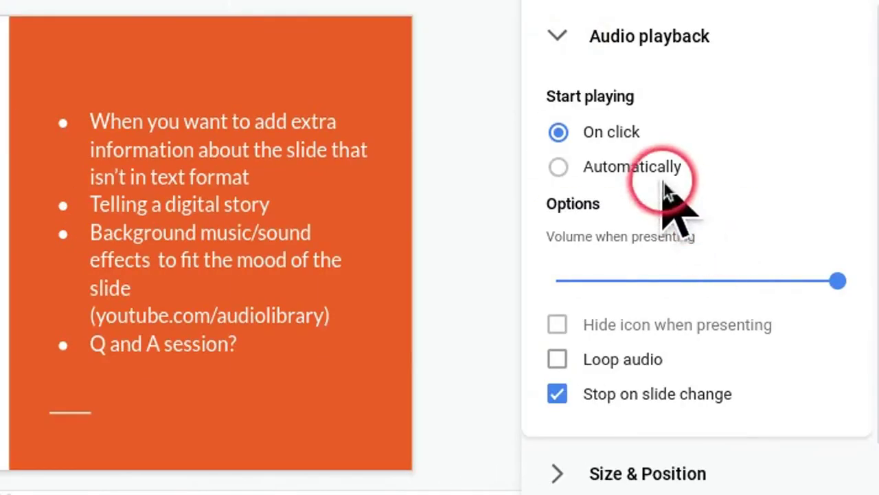
{"action": "left_click", "coordinate": [658, 175]}
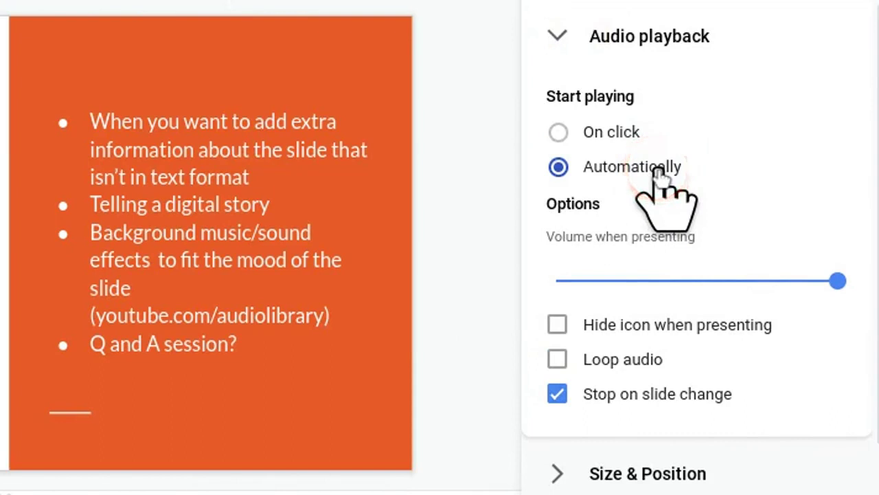
{"action": "left_click", "coordinate": [693, 326]}
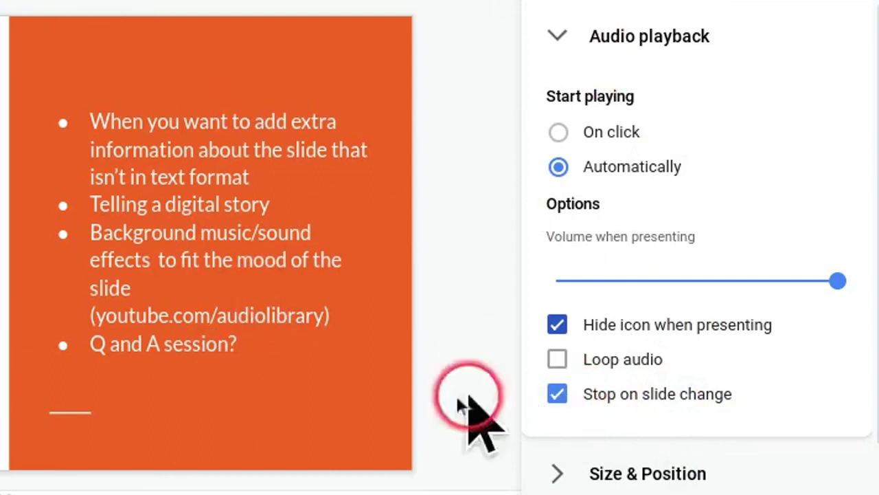
{"action": "left_click", "coordinate": [373, 369]}
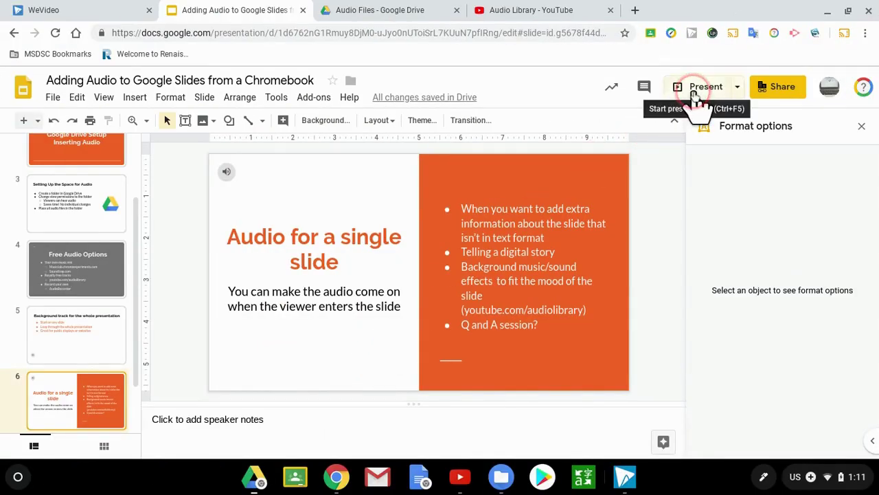
{"action": "left_click", "coordinate": [695, 95]}
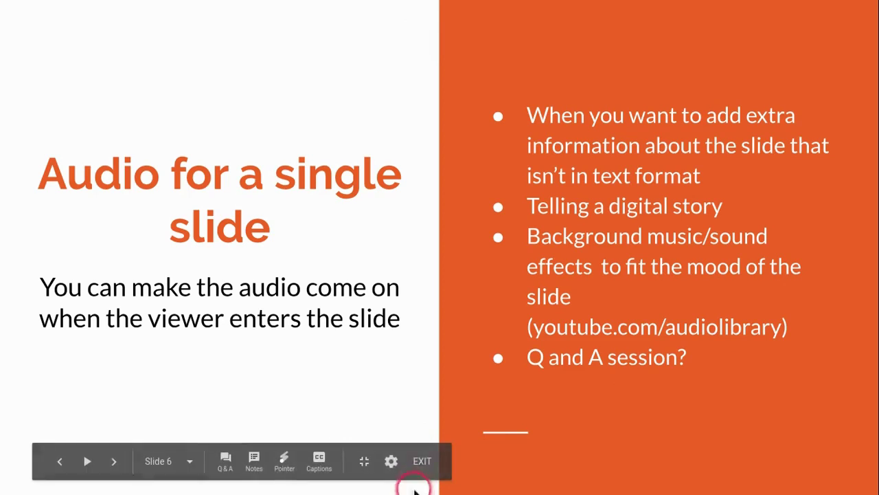
Leave the slideshow and return to editing slide 6.
{"action": "left_click", "coordinate": [422, 463]}
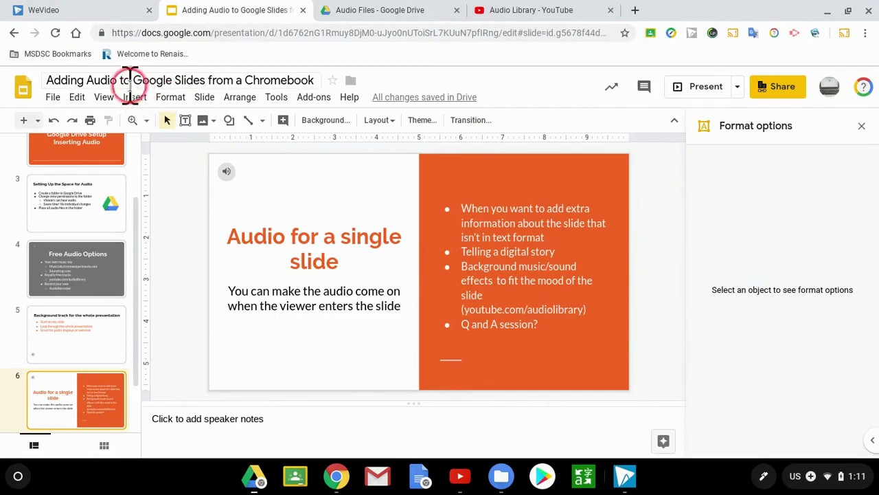
{"action": "left_click", "coordinate": [135, 96]}
Insert A_Fever.mp3 onto slide 6.
{"action": "left_click", "coordinate": [137, 162]}
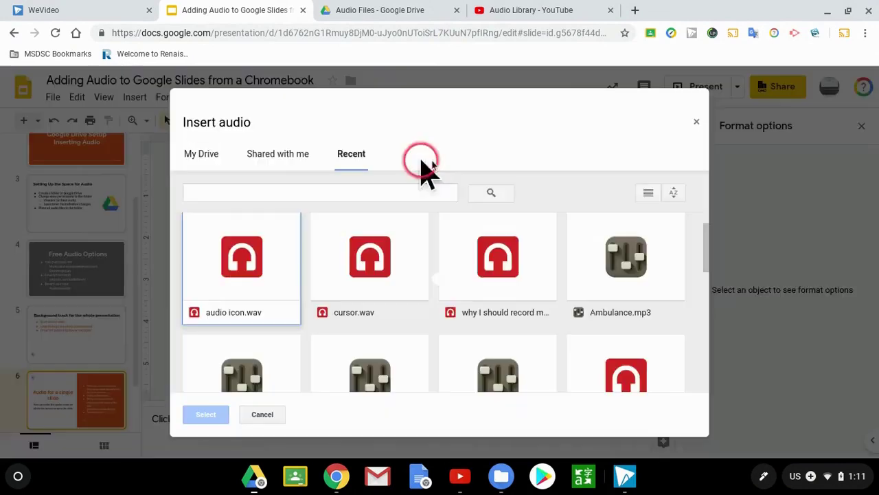
{"action": "scroll", "coordinate": [692, 295], "scroll_direction": "down", "scroll_amount": 3}
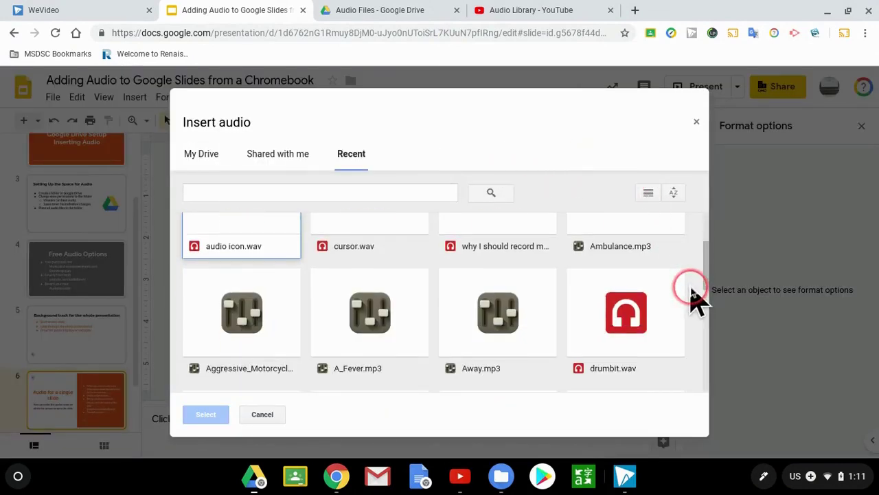
{"action": "left_click", "coordinate": [374, 302]}
{"action": "left_click", "coordinate": [204, 415]}
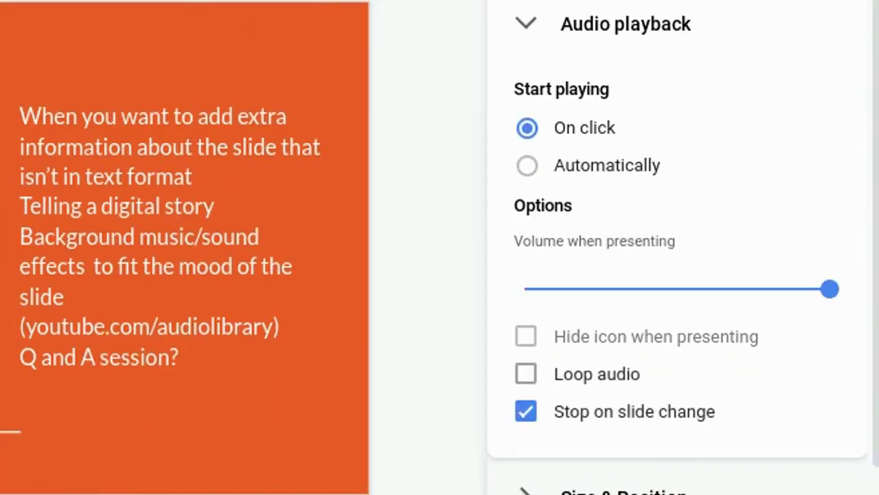
Set A_Fever.mp3 to play automatically with its icon hidden and its volume lowered.
{"action": "left_click", "coordinate": [622, 168]}
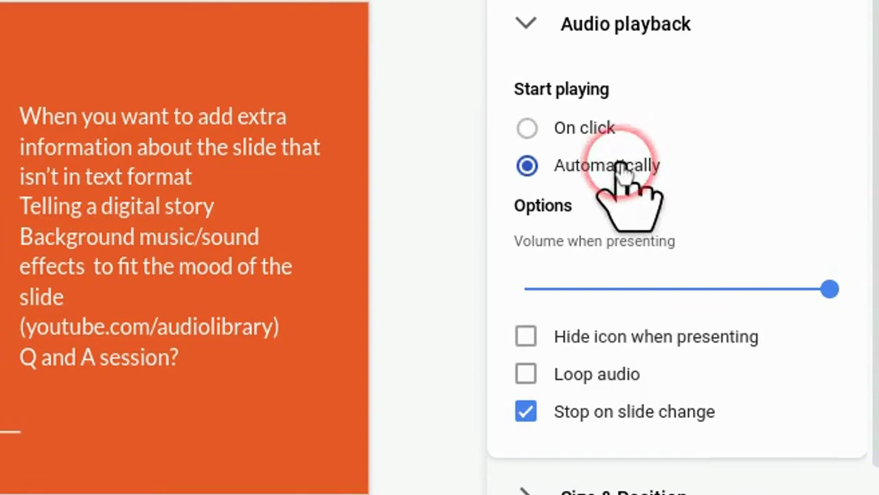
{"action": "left_click", "coordinate": [601, 338]}
{"action": "left_click_drag", "start_coordinate": [827, 288], "coordinate": [545, 288]}
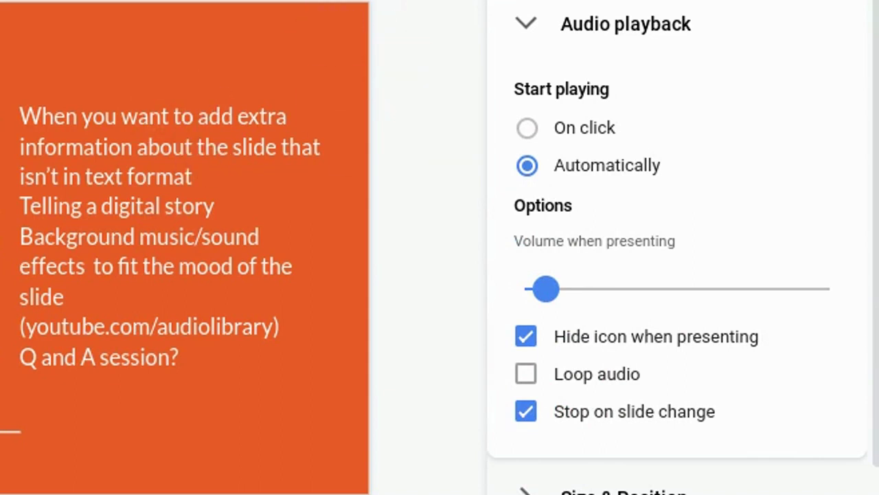
{"action": "key", "text": "Escape"}
Present slide 6 to test its audio, then exit back to the editor.
{"action": "left_click", "coordinate": [708, 31]}
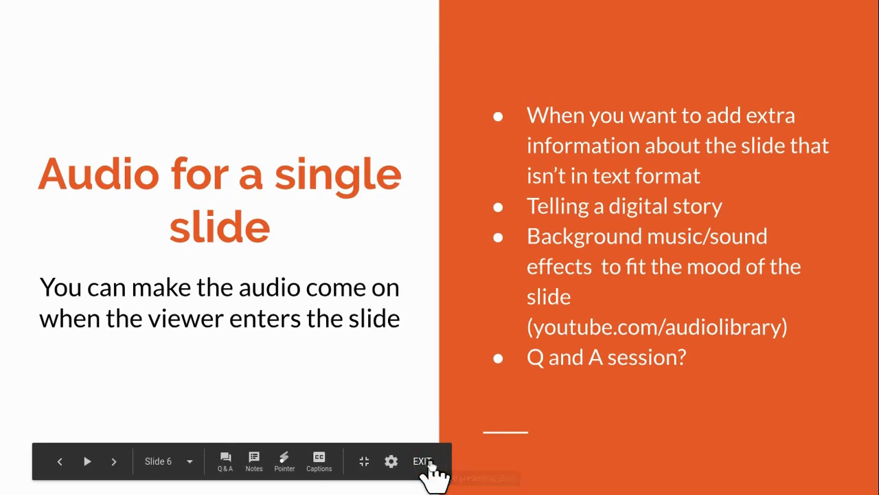
{"action": "left_click", "coordinate": [424, 462]}
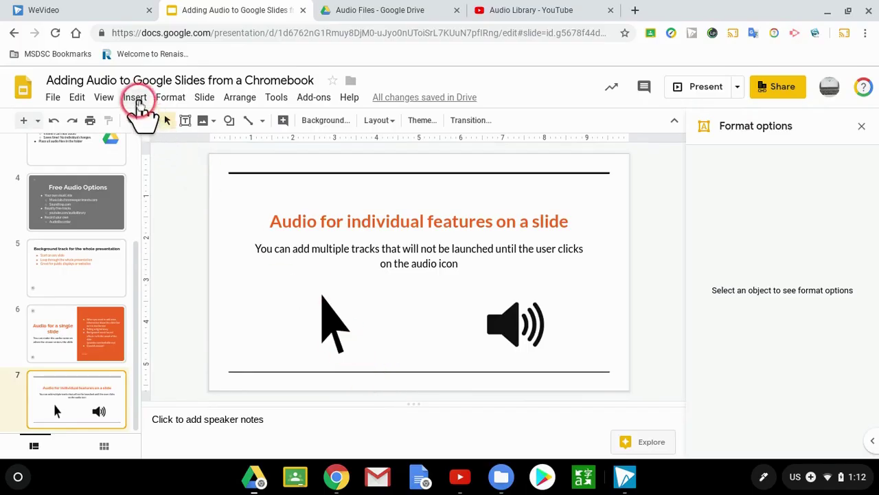
Insert cursor.wav onto slide 7.
{"action": "left_click", "coordinate": [135, 98]}
{"action": "left_click", "coordinate": [153, 164]}
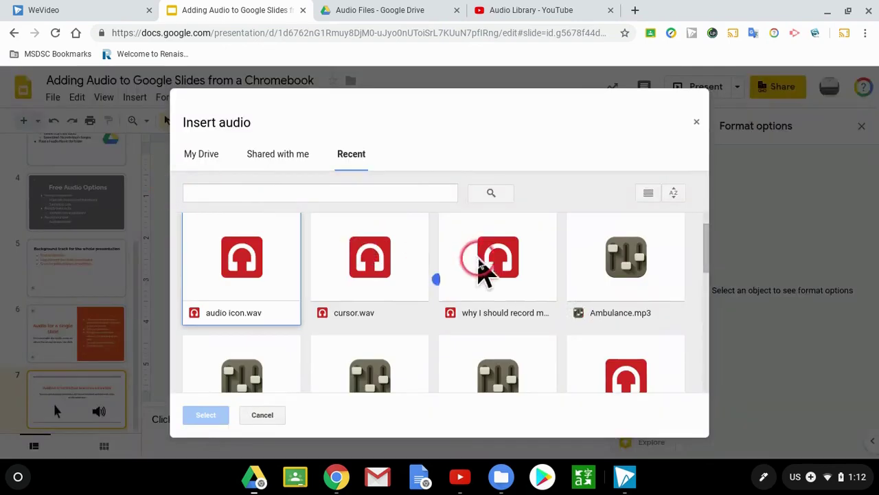
{"action": "left_click", "coordinate": [373, 265]}
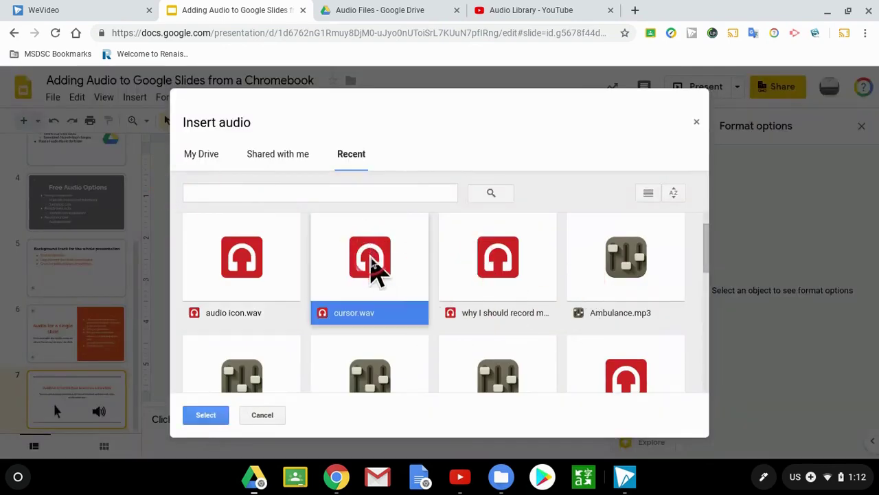
{"action": "left_click", "coordinate": [217, 417]}
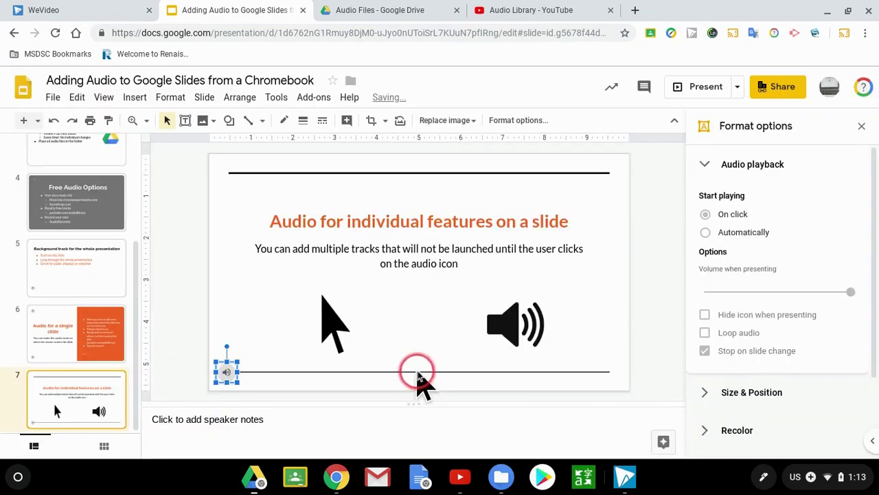
Select the cursor.wav sound icon and nudge it right until it sits beside the black arrow picture.
{"action": "mouse_move", "coordinate": [199, 376]}
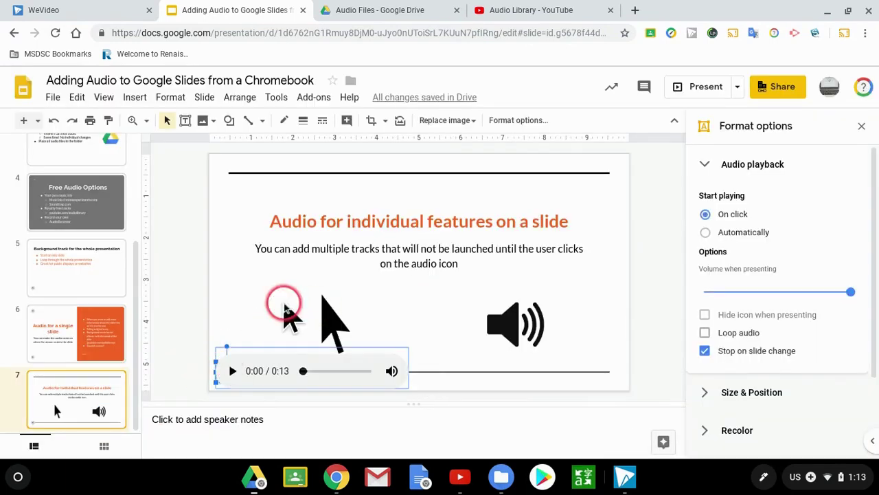
{"action": "left_click", "coordinate": [256, 352]}
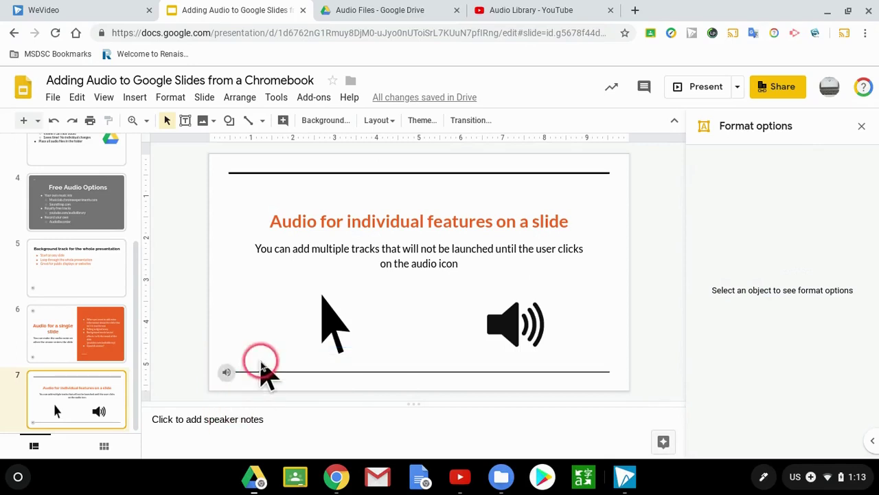
{"action": "mouse_move", "coordinate": [237, 385]}
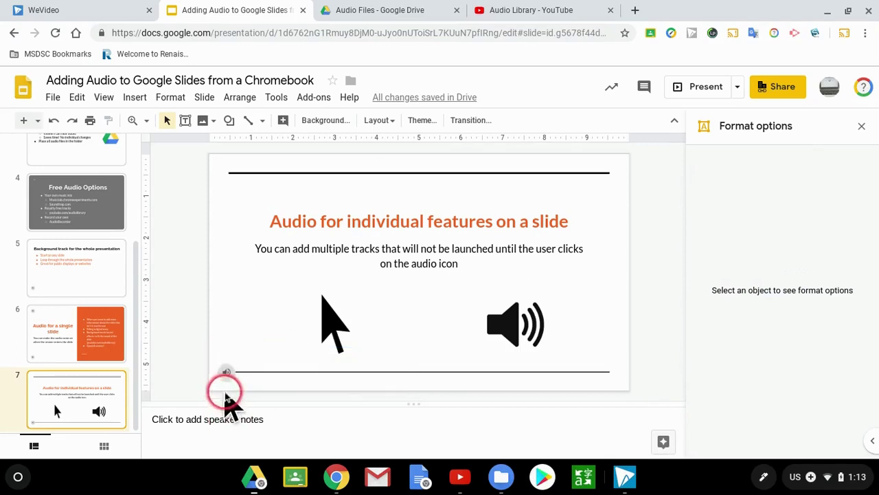
{"action": "left_click", "coordinate": [226, 377]}
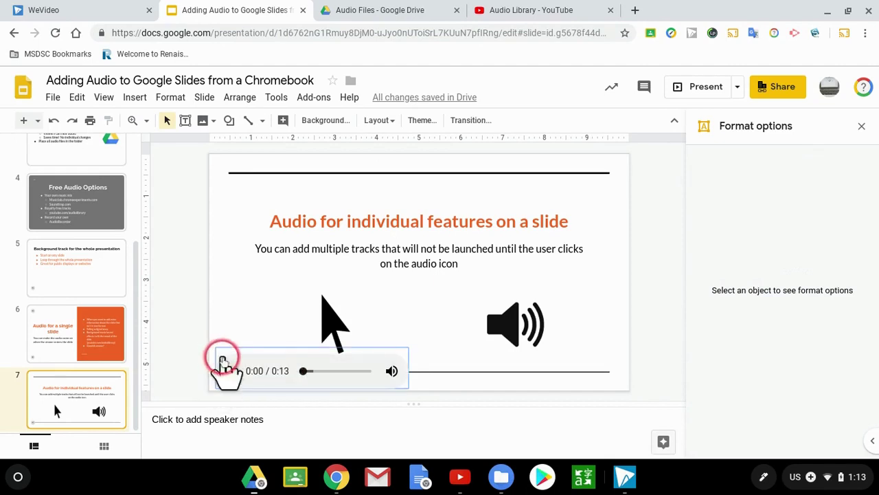
{"action": "left_click", "coordinate": [244, 371]}
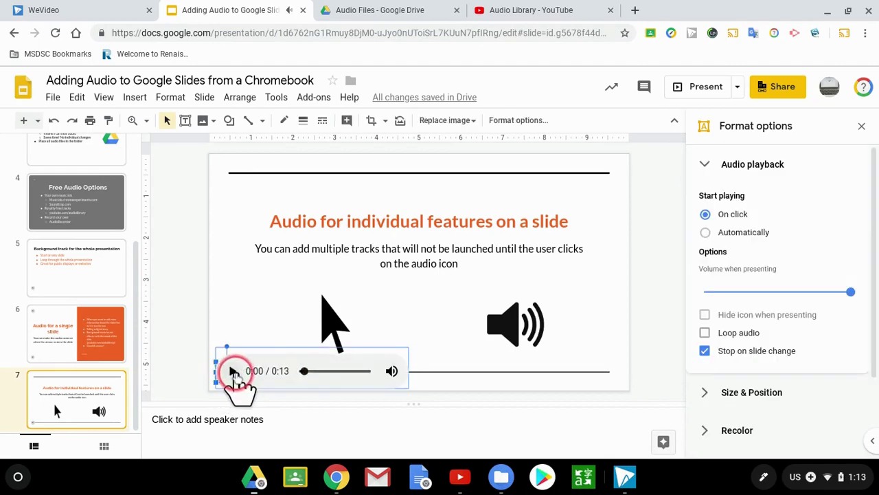
{"action": "left_click", "coordinate": [509, 444]}
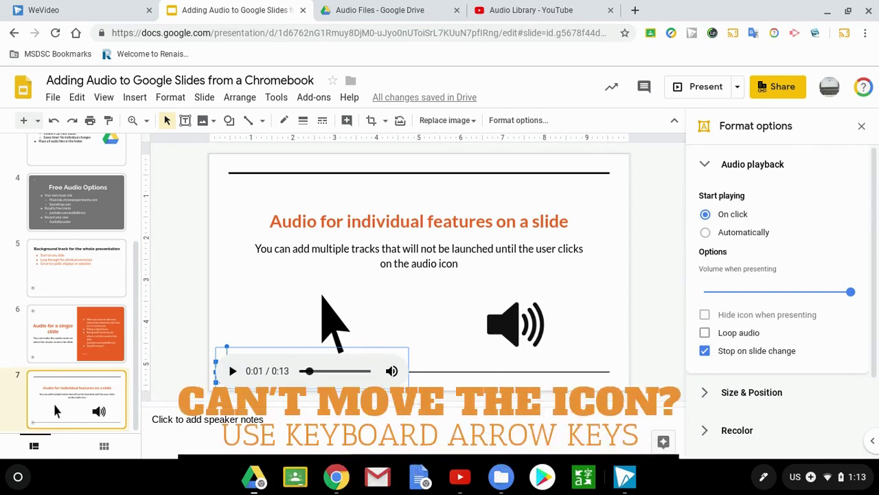
{"action": "left_click", "coordinate": [209, 379]}
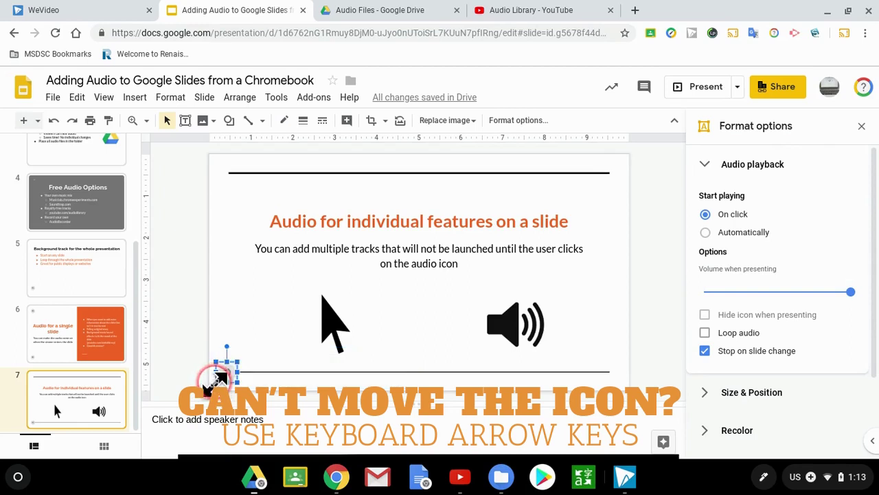
{"action": "left_click", "coordinate": [359, 383]}
{"action": "key", "text": "Right"}
{"action": "key", "text": "Right"}
{"action": "key", "text": "Right"}
{"action": "key", "text": "Right"}
{"action": "key", "text": "Right"}
{"action": "key", "text": "Right"}
{"action": "key", "text": "Right"}
{"action": "key", "text": "Right"}
{"action": "key", "text": "Right"}
{"action": "key", "text": "Right"}
{"action": "key", "text": "Right"}
{"action": "key", "text": "Right"}
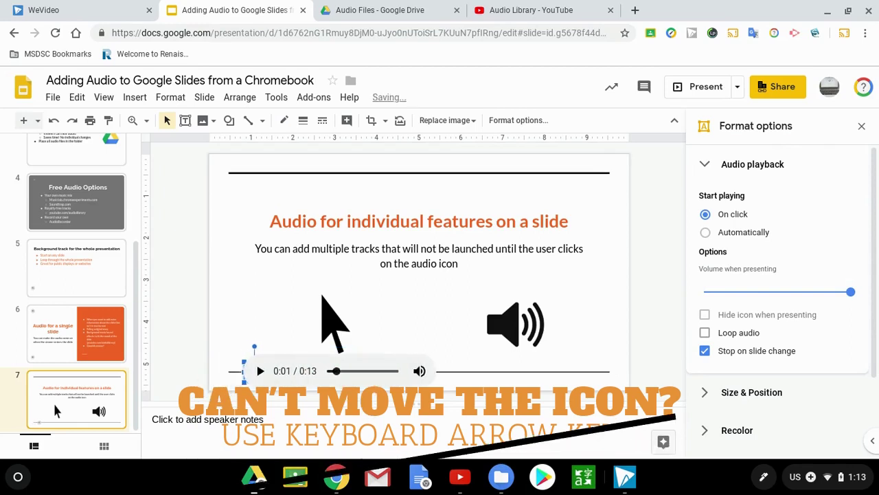
{"action": "key", "text": "Right"}
{"action": "key", "text": "Right"}
{"action": "key", "text": "Right"}
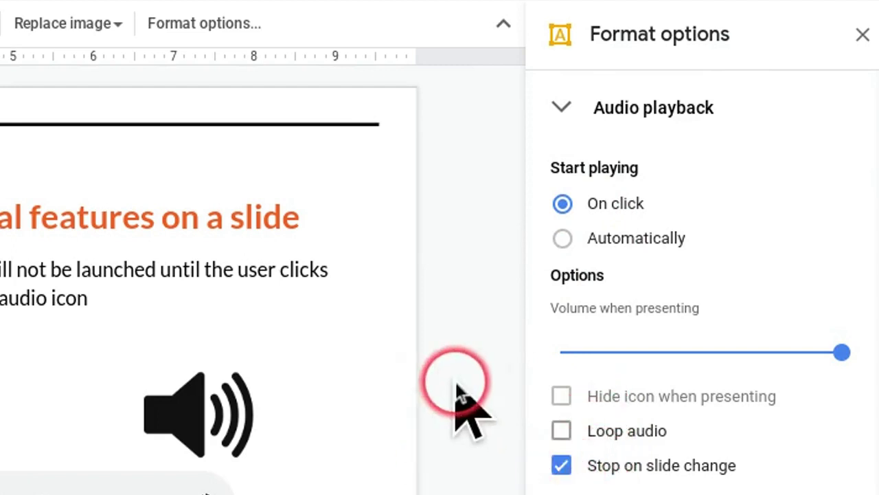
Insert audio icon.wav onto slide 7.
{"action": "left_click", "coordinate": [136, 99]}
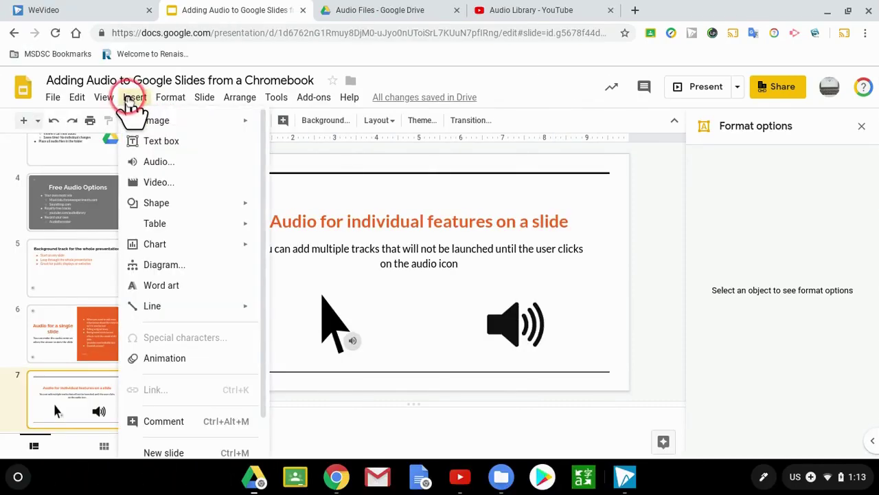
{"action": "left_click", "coordinate": [168, 162]}
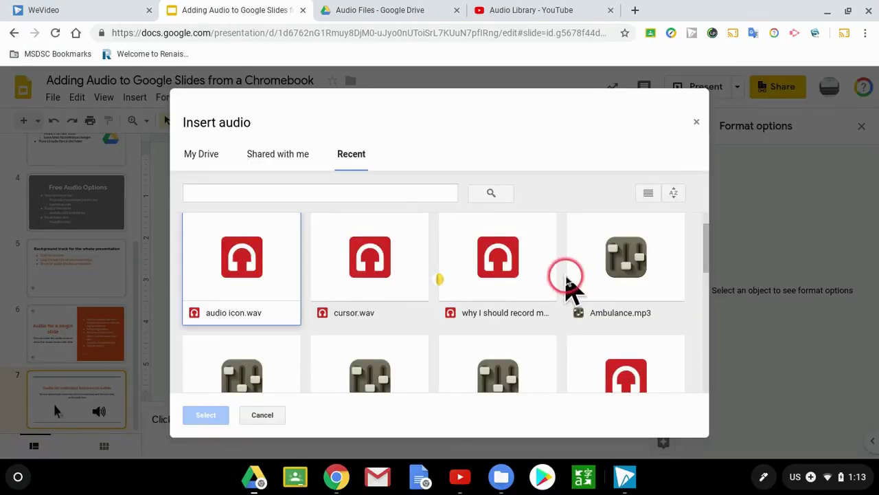
{"action": "left_click", "coordinate": [266, 273]}
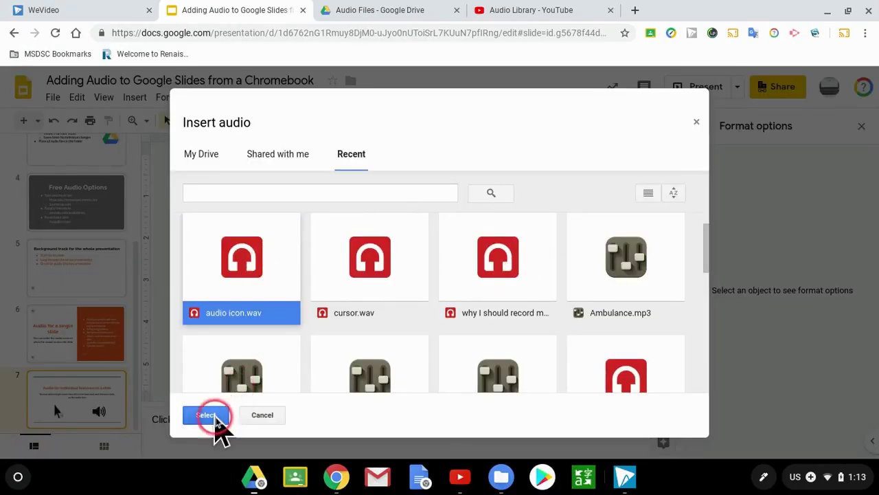
{"action": "key", "text": "Return"}
Drag the audio icon.wav icon beside the speaker picture and present the slide.
{"action": "mouse_move", "coordinate": [250, 379]}
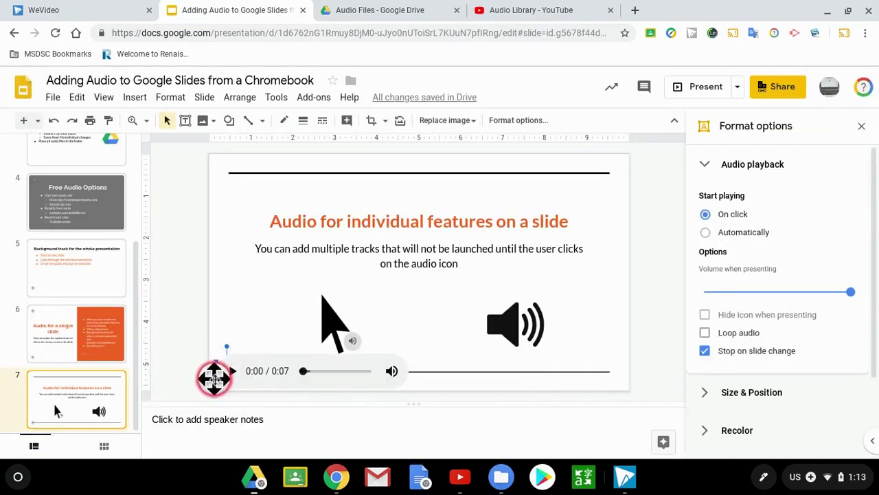
{"action": "left_click_drag", "start_coordinate": [223, 373], "coordinate": [552, 338]}
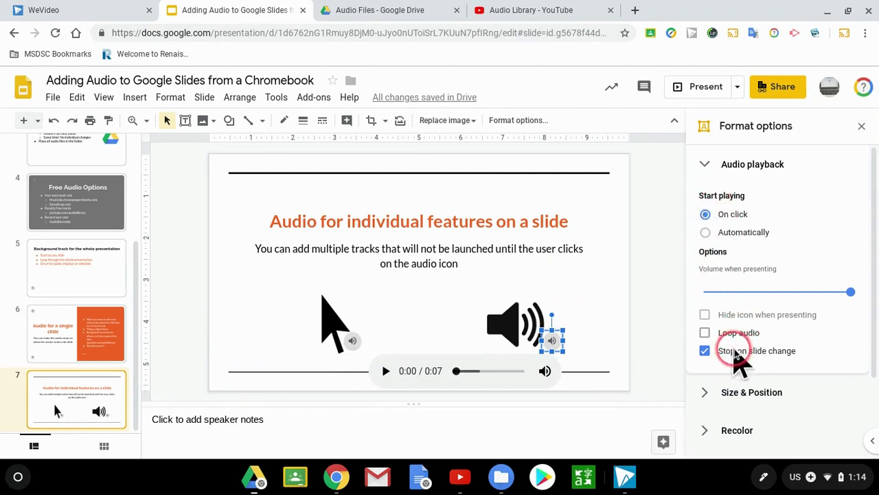
{"action": "left_click", "coordinate": [668, 179]}
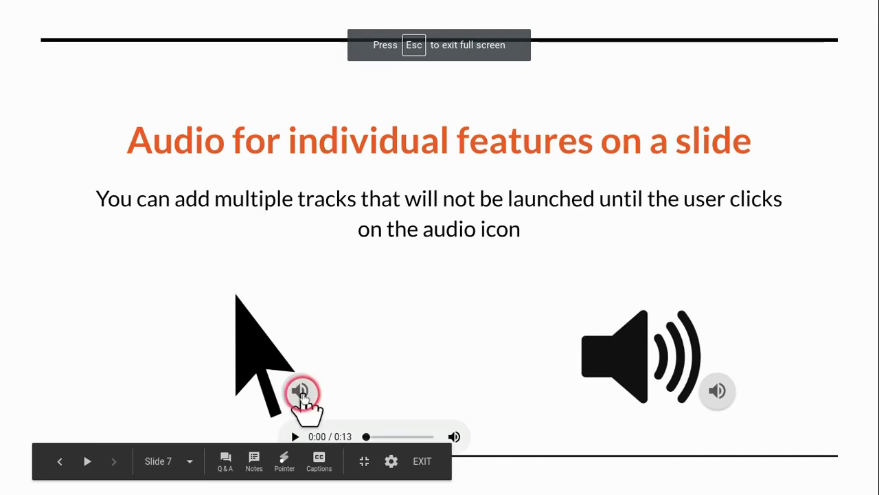
Play the sound icon beside the arrow picture on slide 7, then return to slide 5 in the editor.
{"action": "left_click", "coordinate": [300, 395]}
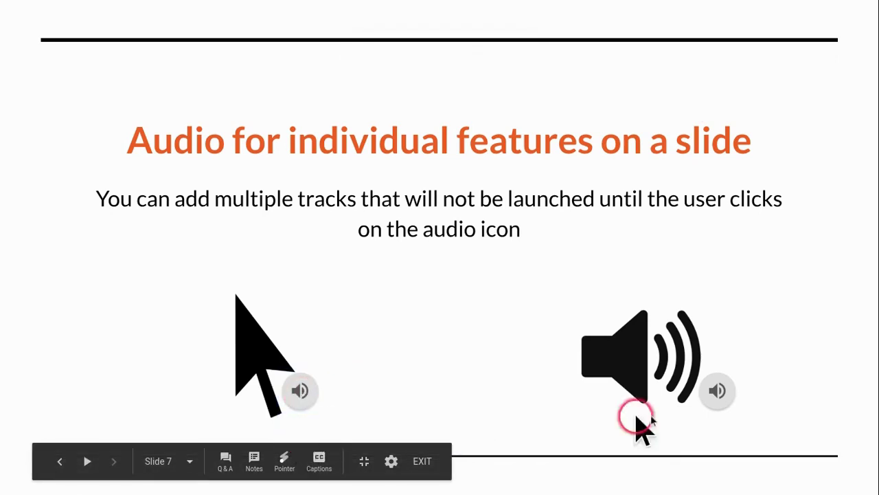
{"action": "mouse_move", "coordinate": [718, 397]}
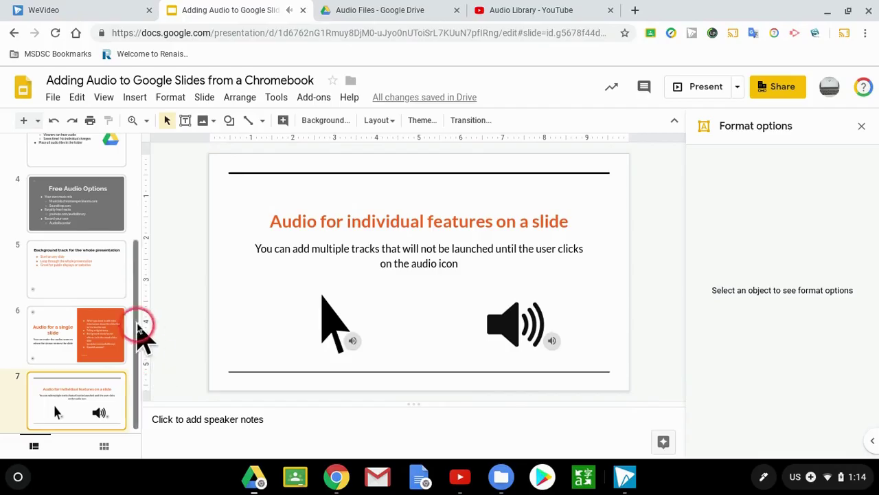
{"action": "left_click", "coordinate": [122, 286]}
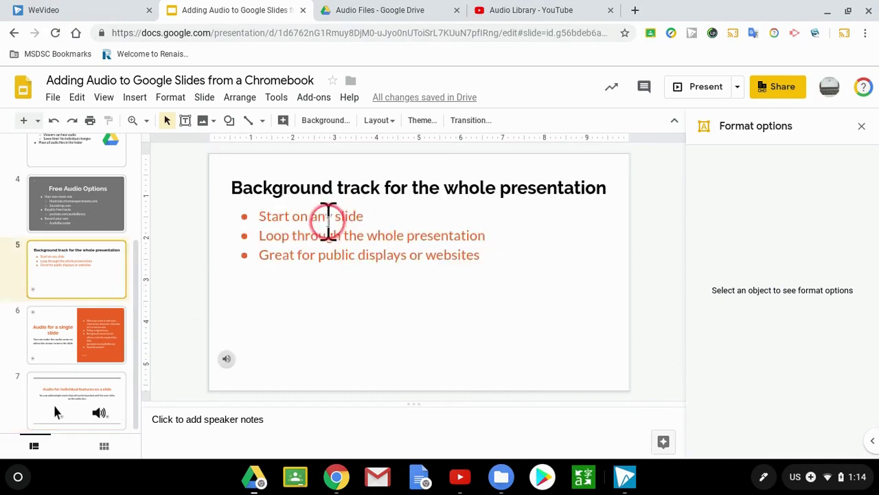
Move through slide 6 to slide 7 and check the two sound icons beside its pictures.
{"action": "left_click", "coordinate": [64, 349]}
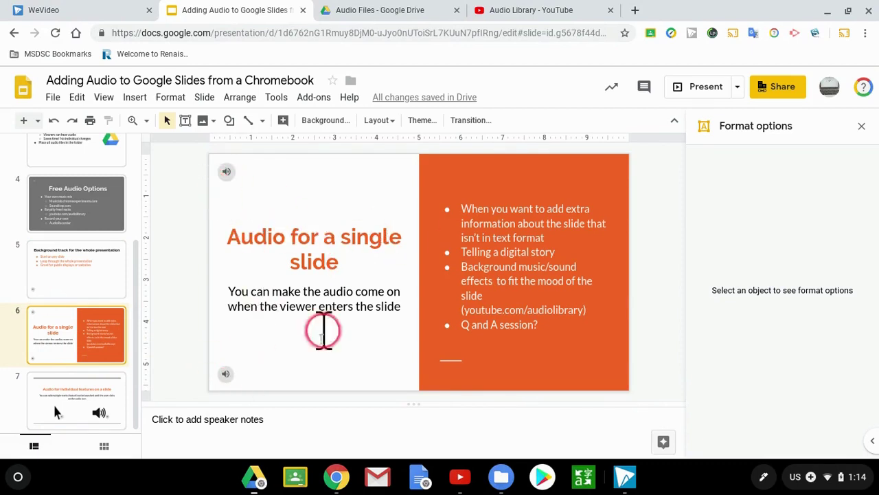
{"action": "left_click", "coordinate": [51, 406]}
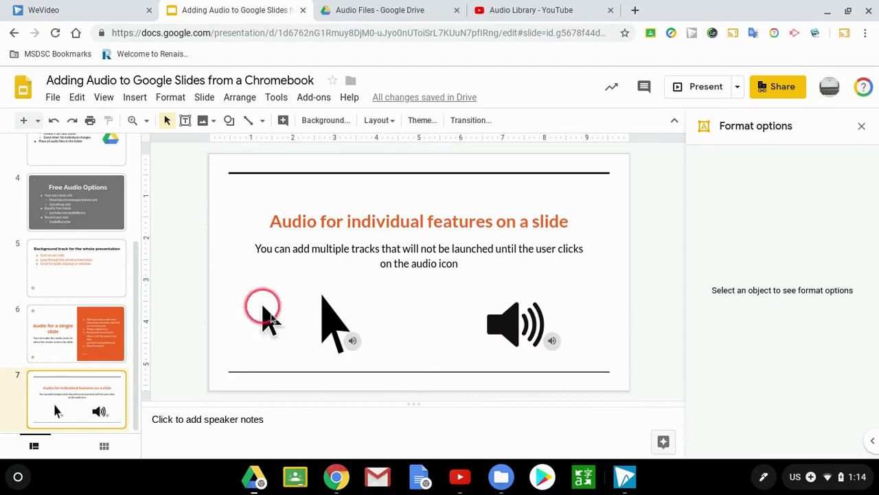
{"action": "mouse_move", "coordinate": [366, 352]}
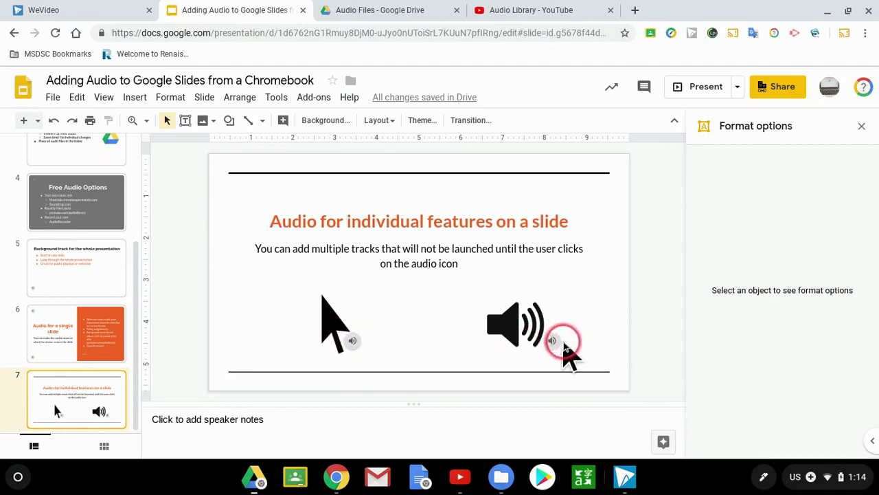
{"action": "mouse_move", "coordinate": [555, 339]}
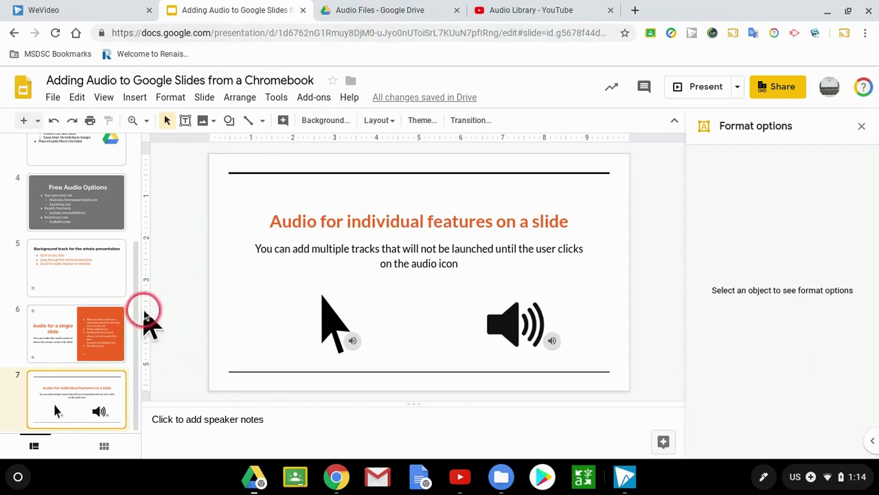
{"action": "left_click_drag", "start_coordinate": [138, 305], "coordinate": [133, 349]}
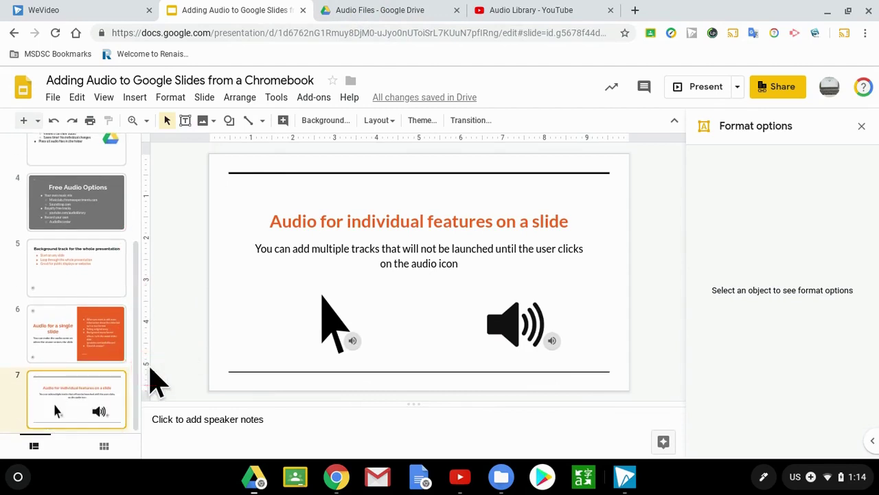
{"action": "left_click", "coordinate": [136, 335]}
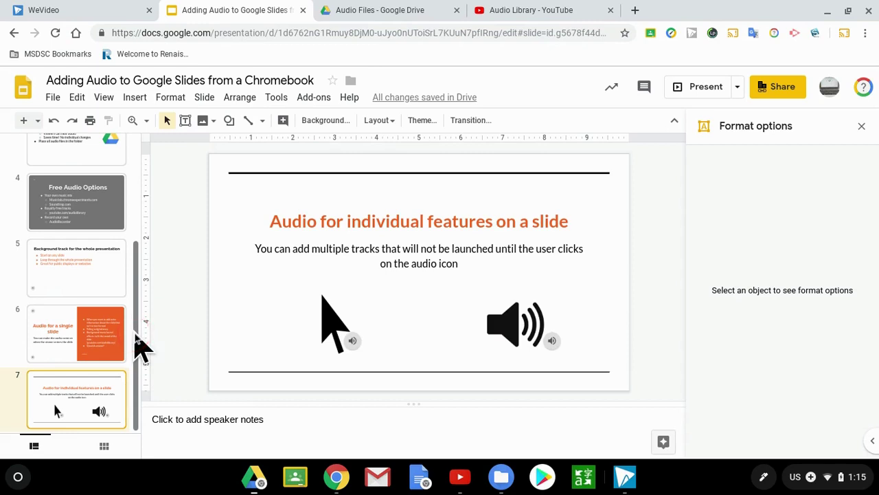